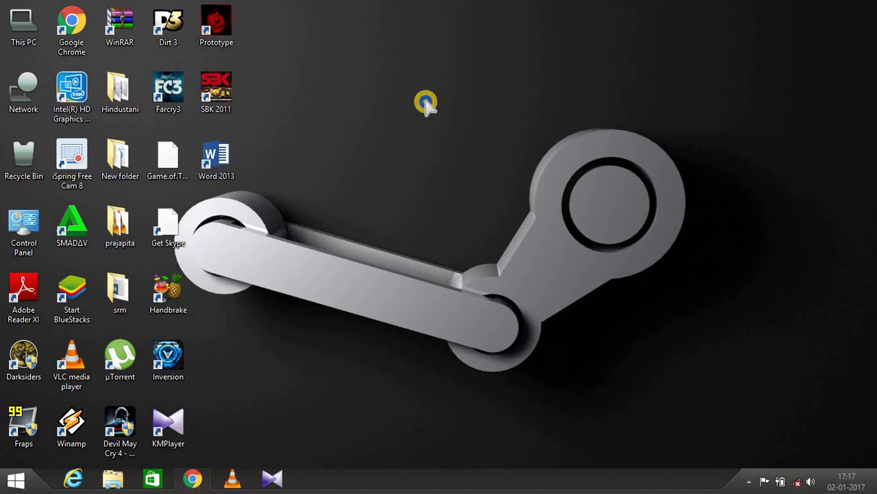
Refresh the desktop, then open This PC maximized and refresh it to list disks C–F and the DVD drive.
right_click(471, 152)
left_click(471, 139)
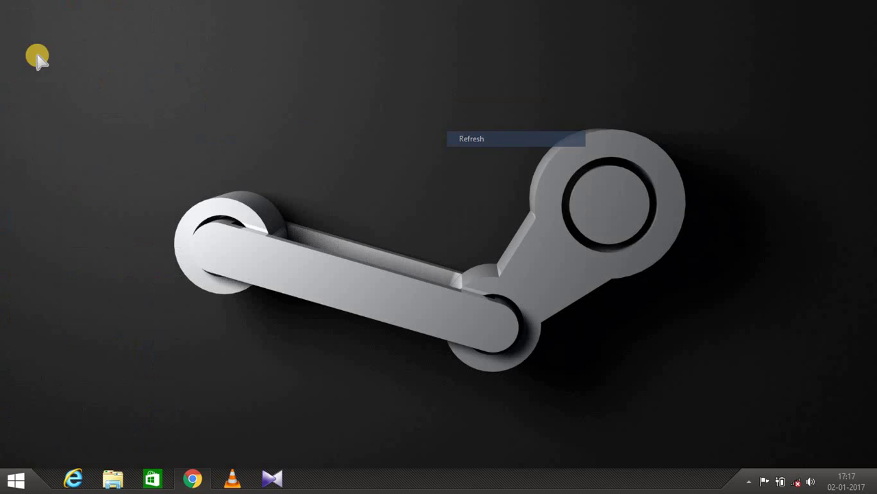
double_click(19, 26)
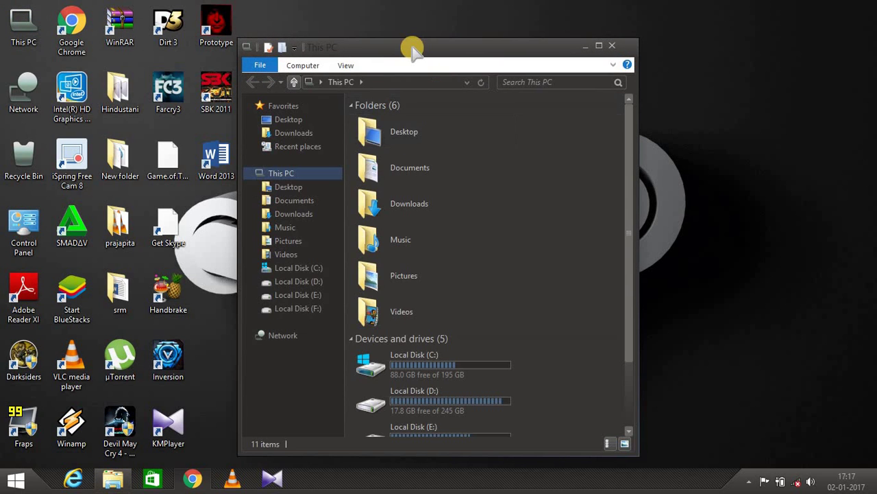
double_click(414, 47)
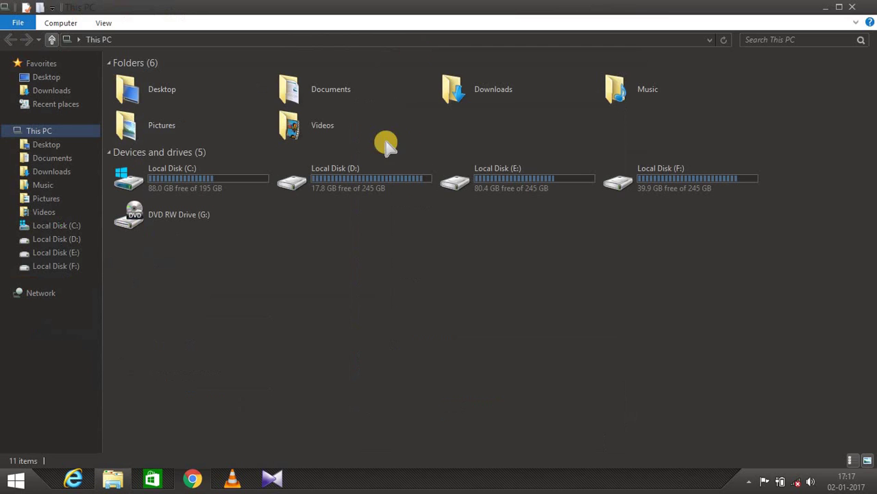
right_click(433, 292)
left_click(465, 348)
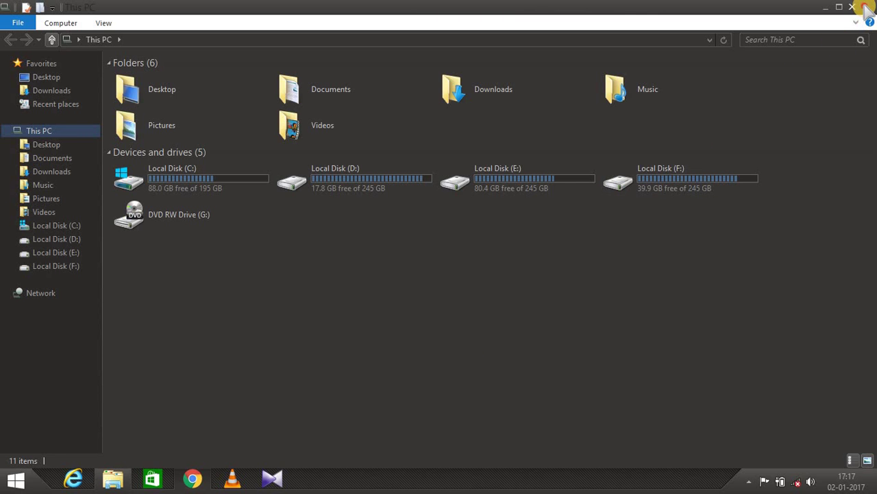
Close Explorer, open Device Manager via This PC Properties, and expand Other devices to show Unknown device.
left_click(865, 8)
right_click(388, 134)
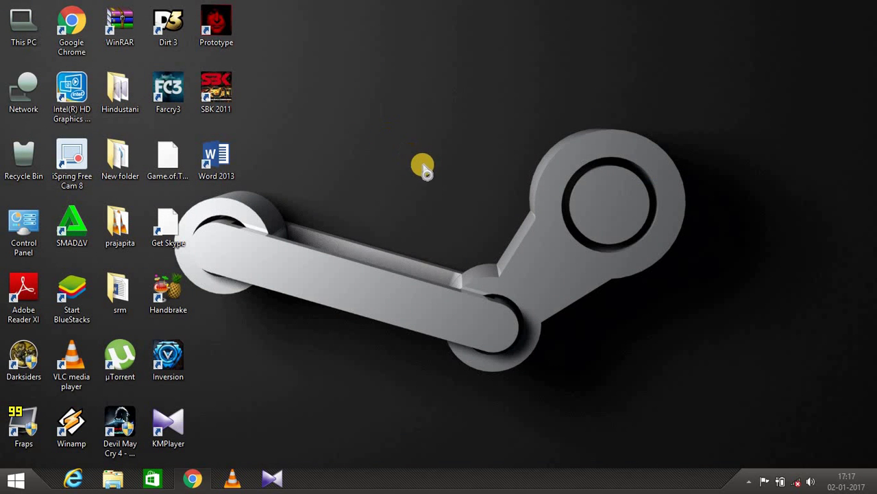
left_click(425, 174)
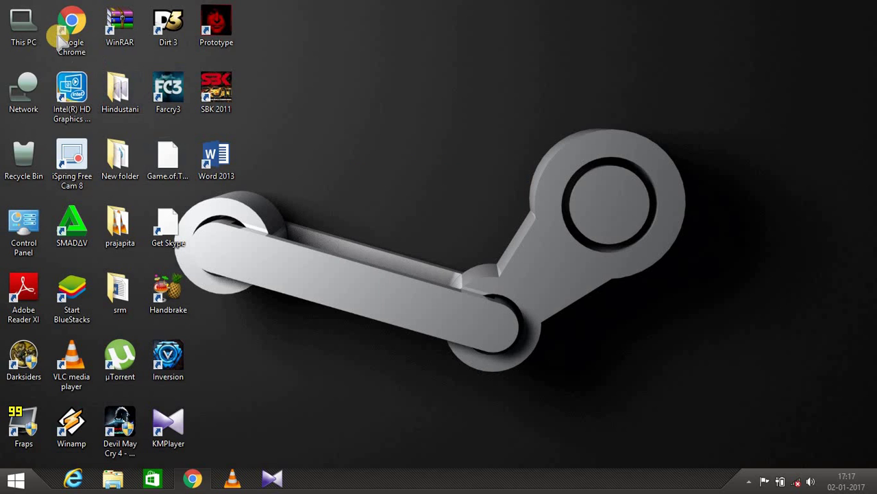
right_click(36, 33)
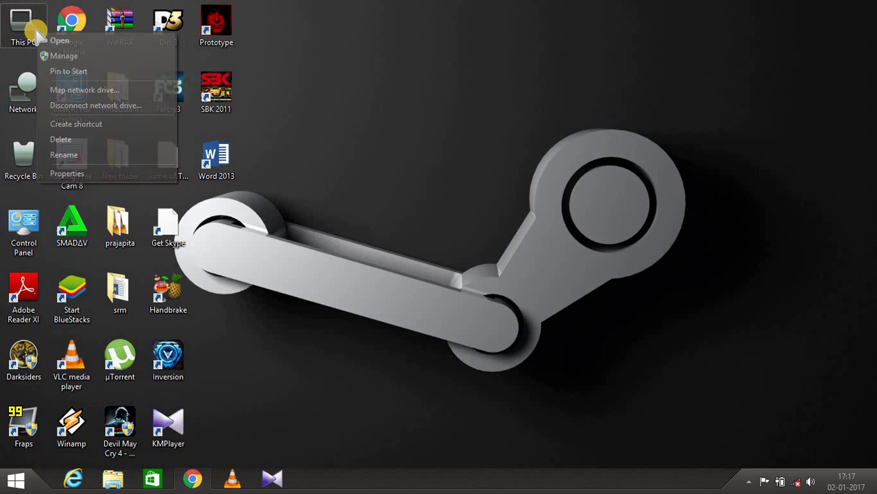
left_click(66, 173)
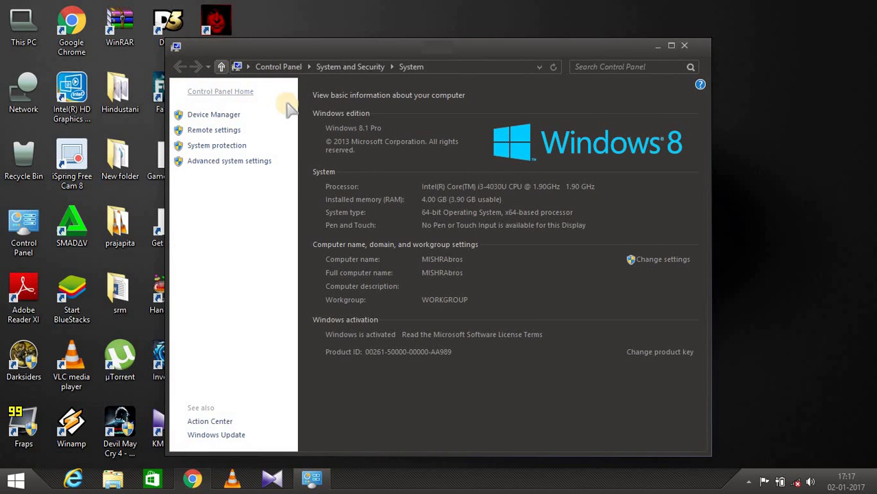
left_click(239, 117)
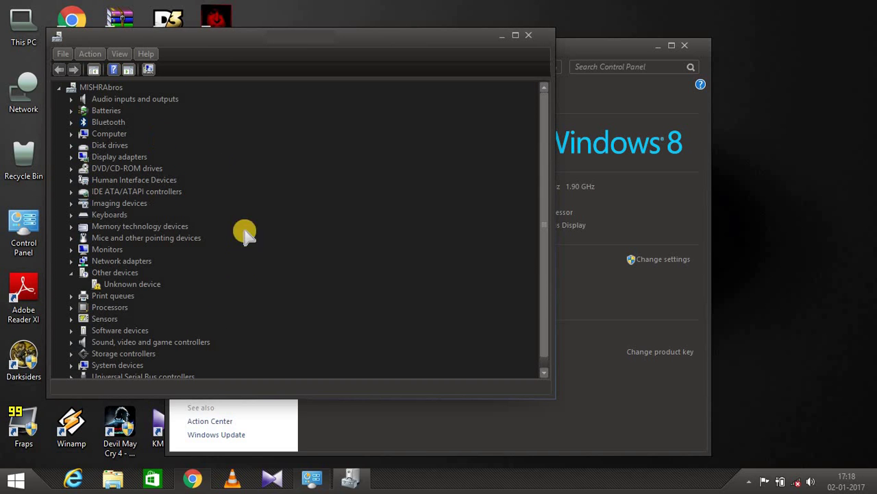
left_click(543, 368)
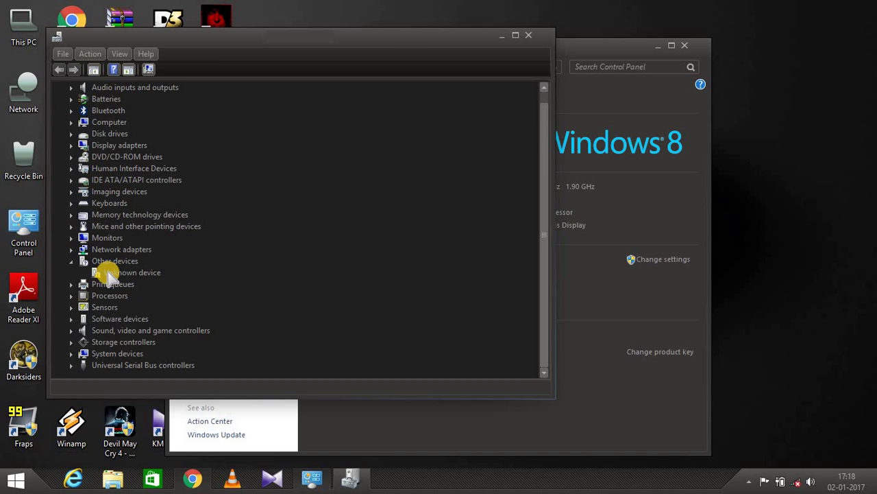
Launch Update Driver from the Driver tab of the Unknown device's Properties.
left_click(107, 271)
right_click(108, 272)
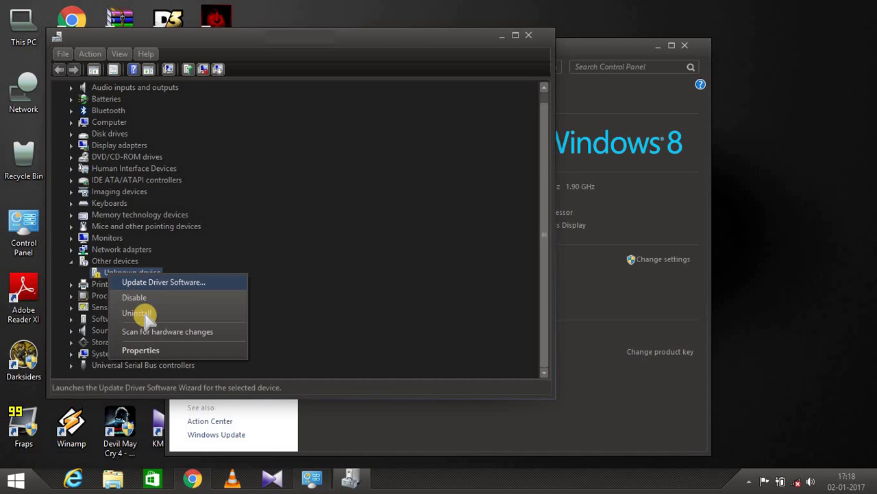
left_click(142, 350)
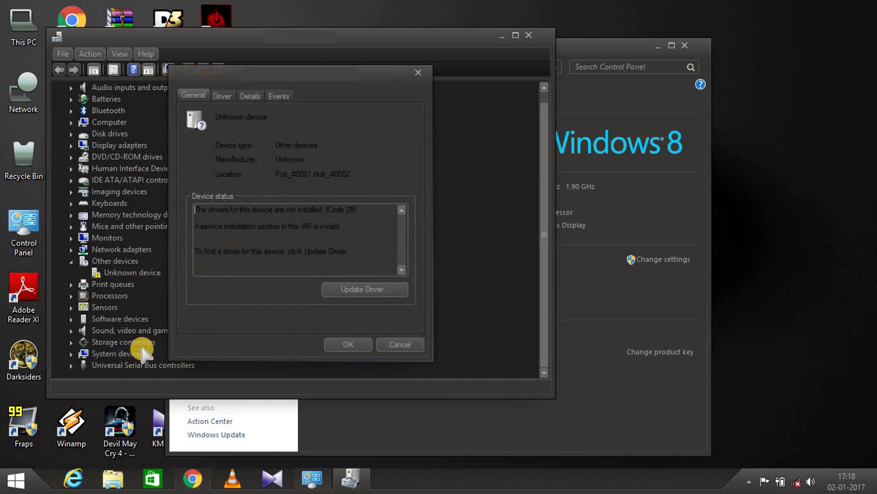
left_click(221, 98)
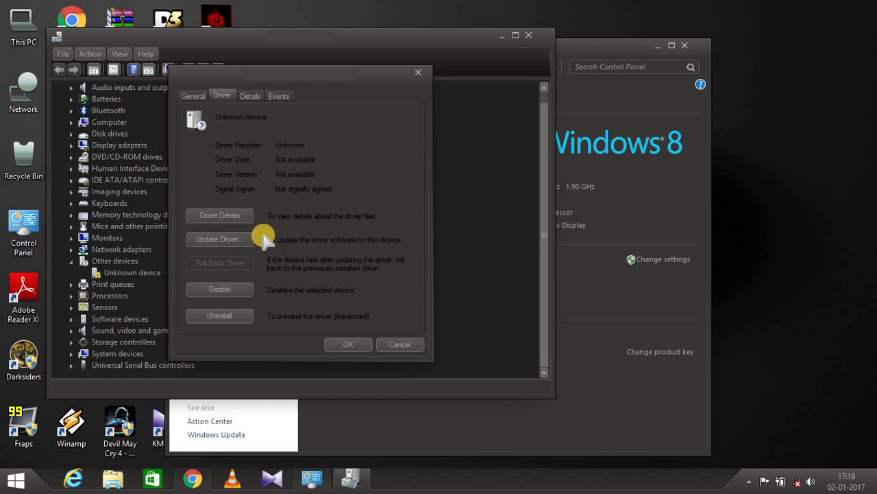
left_click(246, 238)
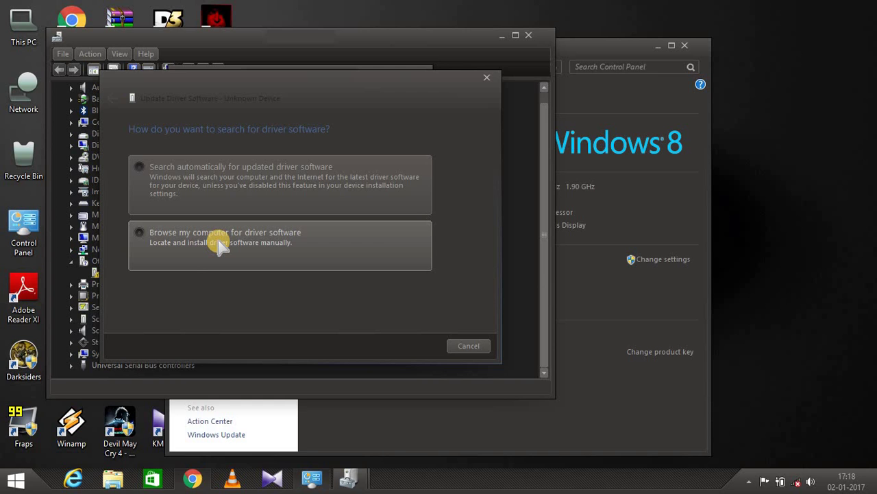
Choose to browse the computer and pick the driver from a list, scrolling Common hardware types.
left_click(190, 248)
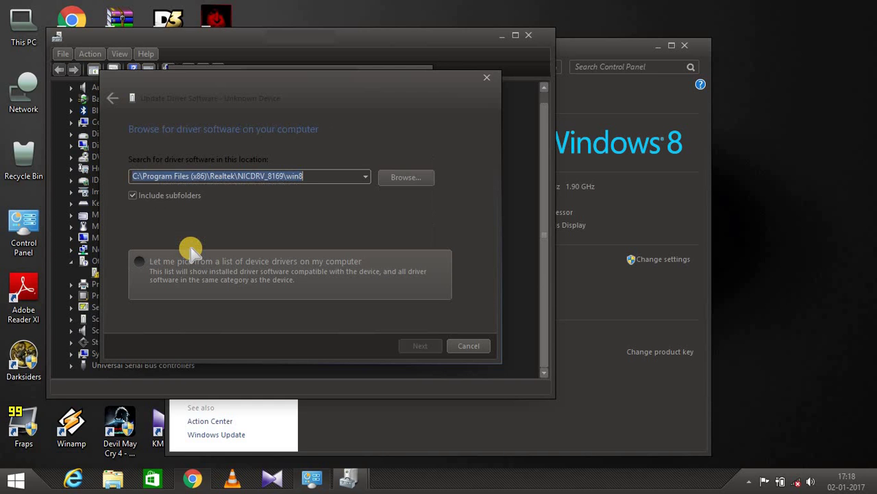
left_click(144, 264)
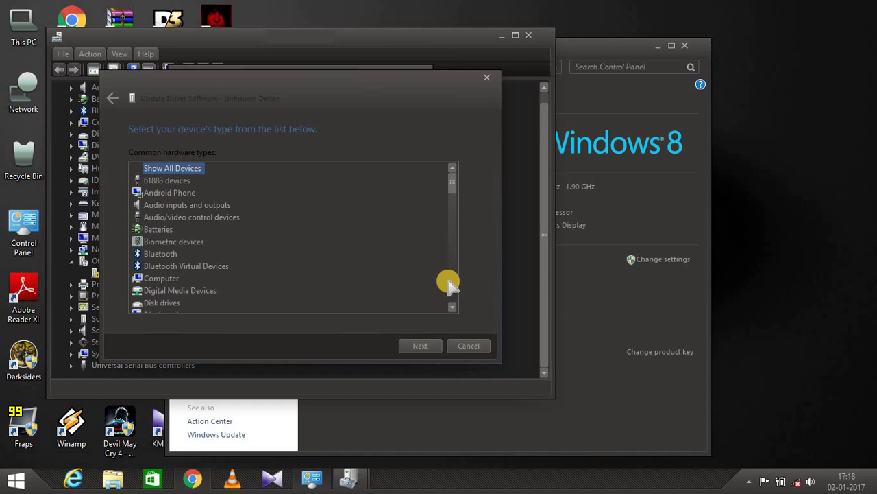
scroll(444, 278, "down", 4)
scroll(447, 281, "down", 4)
scroll(447, 281, "down", 4)
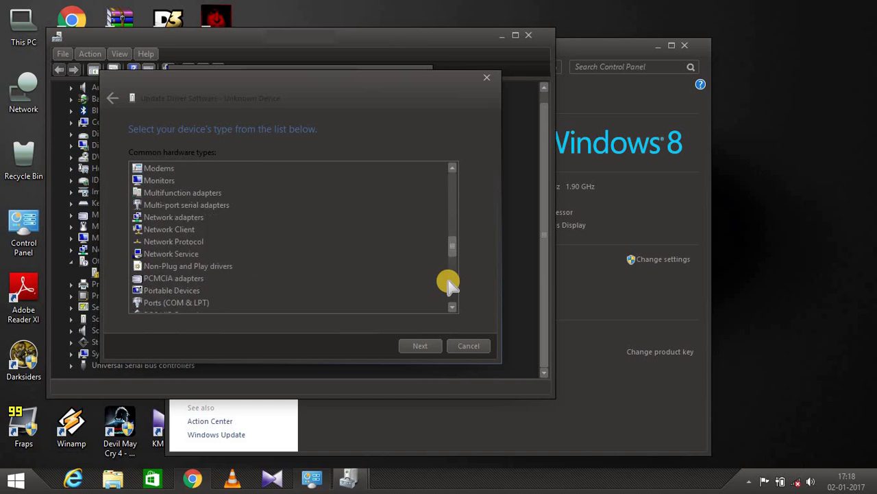
scroll(446, 280, "down", 5)
scroll(451, 305, "down", 1)
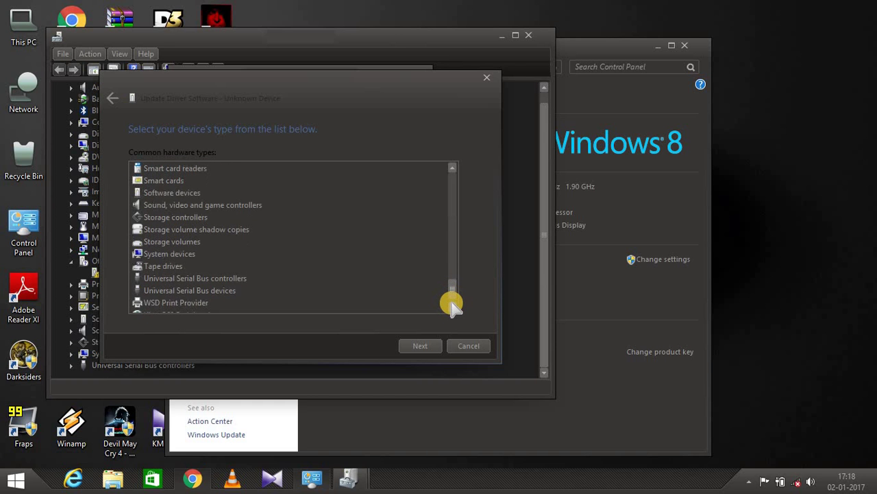
scroll(451, 305, "down", 1)
scroll(453, 214, "up", 4)
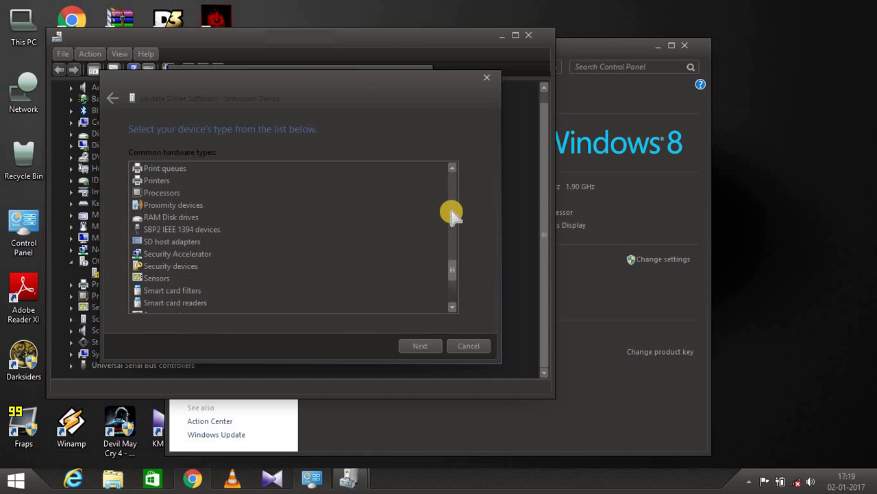
scroll(452, 214, "up", 3)
scroll(453, 213, "up", 1)
scroll(453, 211, "up", 4)
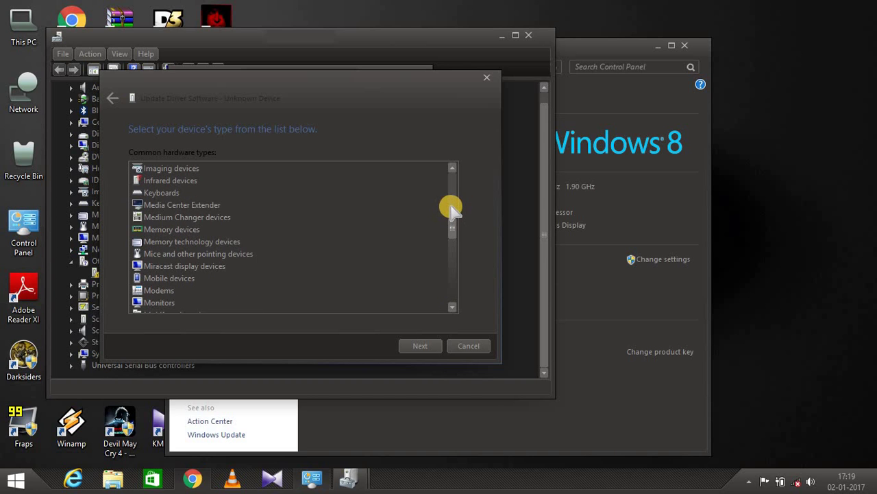
scroll(452, 211, "up", 4)
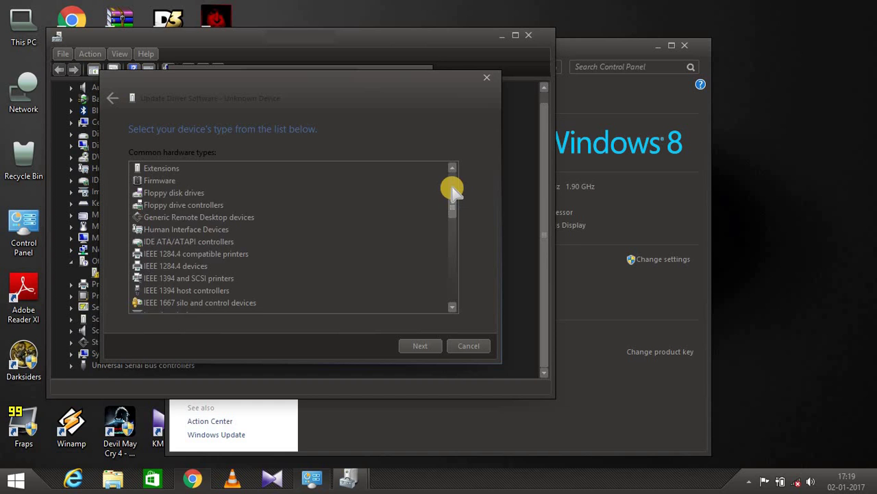
scroll(451, 195, "up", 4)
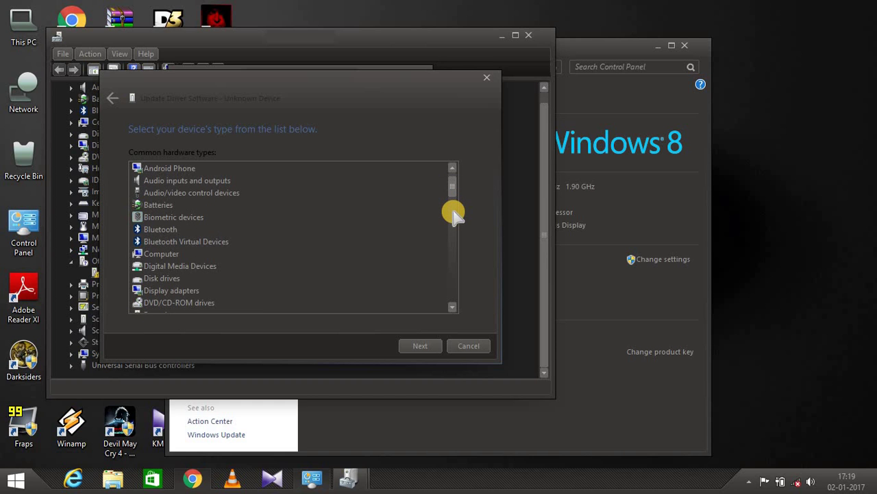
scroll(454, 218, "down", 4)
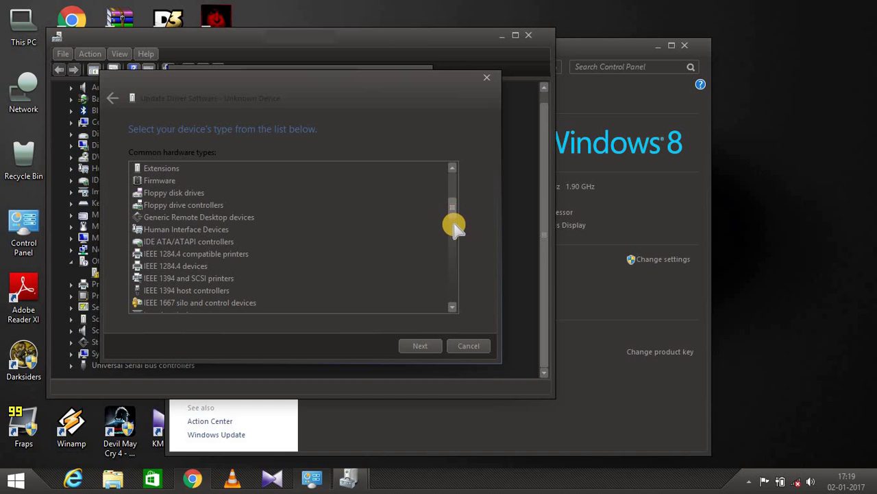
scroll(454, 222, "down", 4)
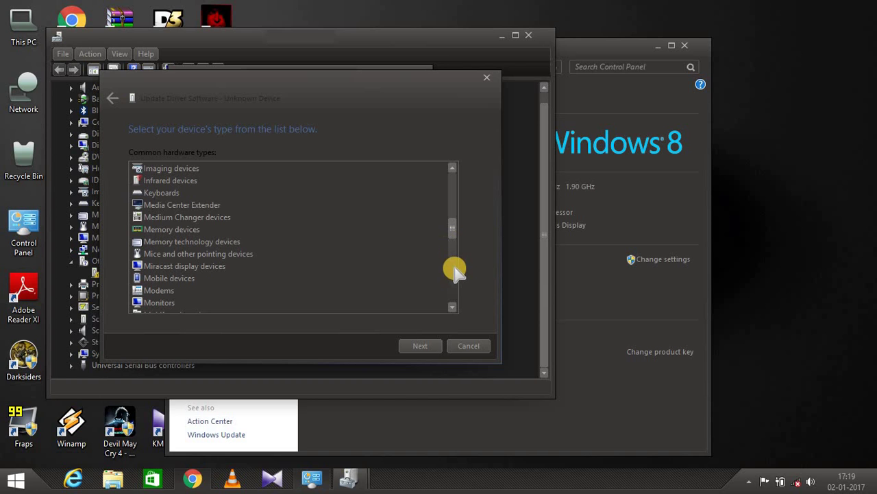
scroll(454, 272, "down", 4)
scroll(455, 272, "down", 4)
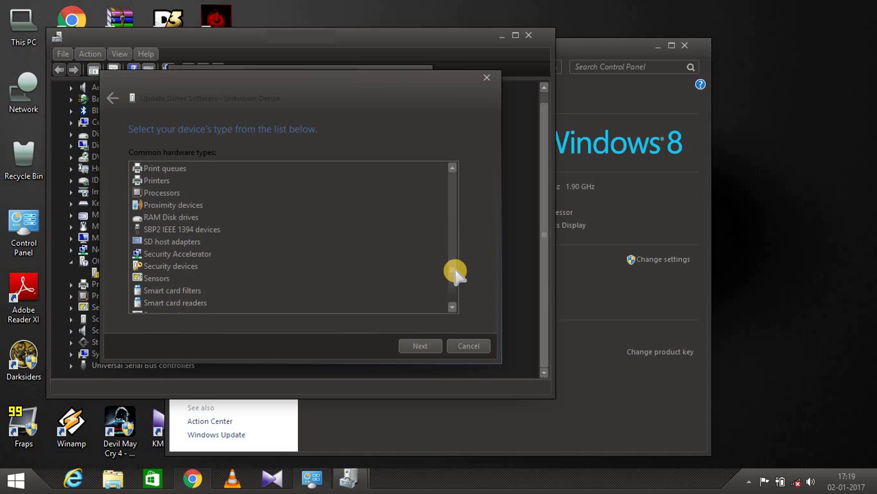
scroll(454, 294, "down", 4)
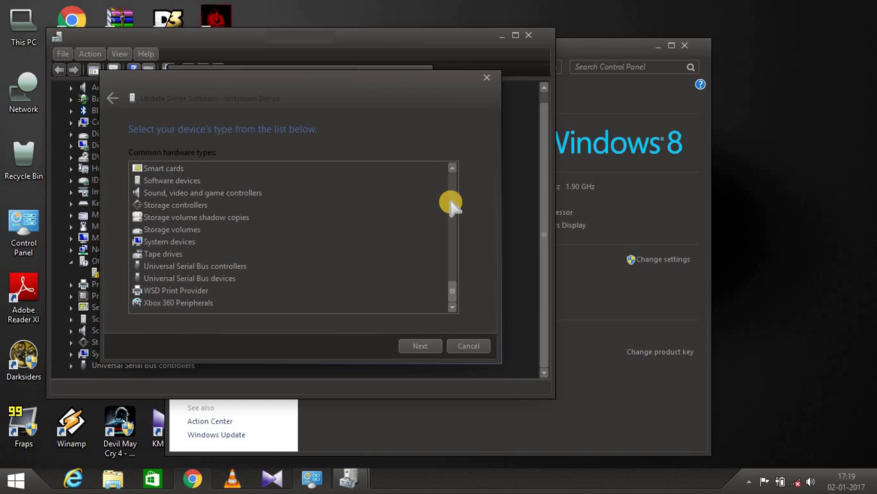
Select Universal Serial Bus devices as the hardware type.
left_click(452, 206)
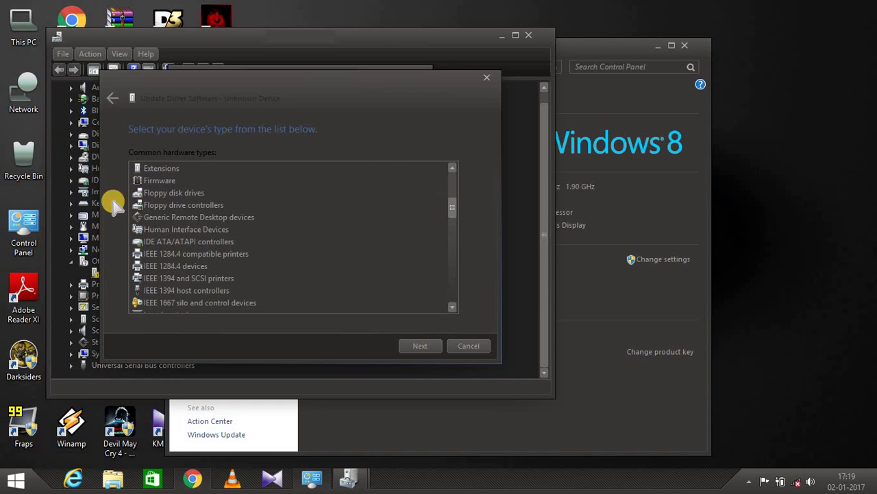
left_click(453, 272)
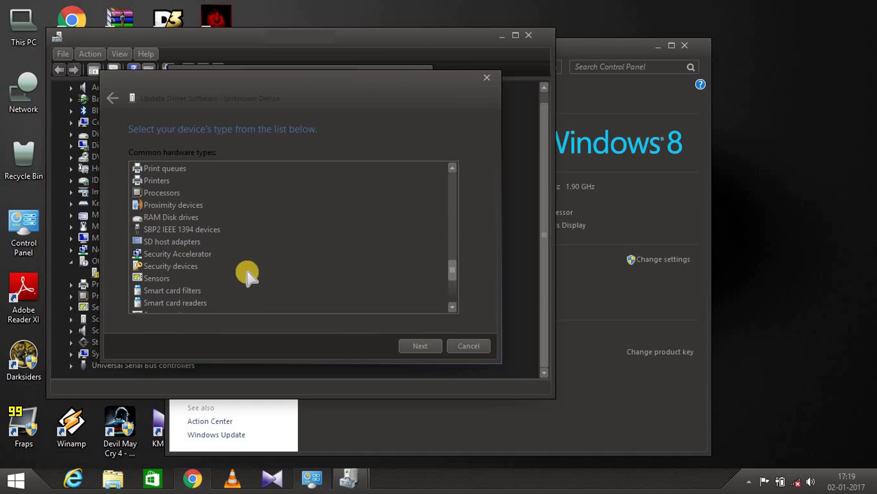
left_click_drag(455, 270, 322, 395)
left_click(454, 296)
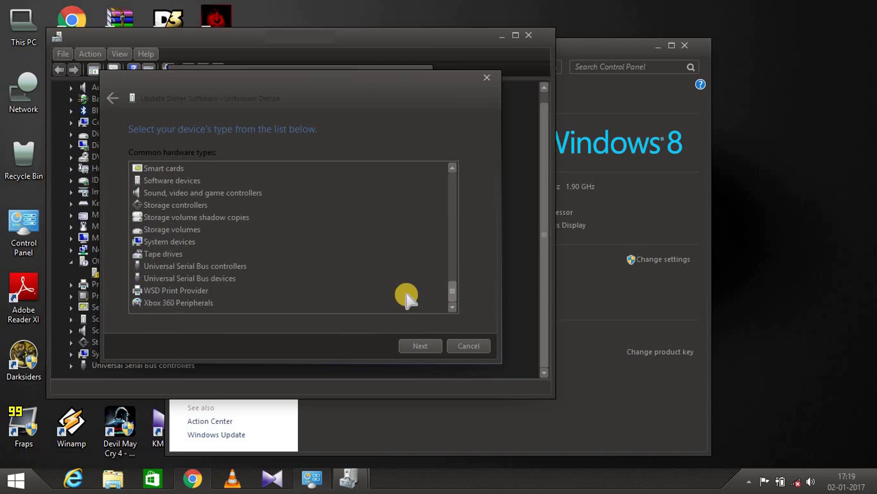
left_click(187, 267)
left_click(205, 280)
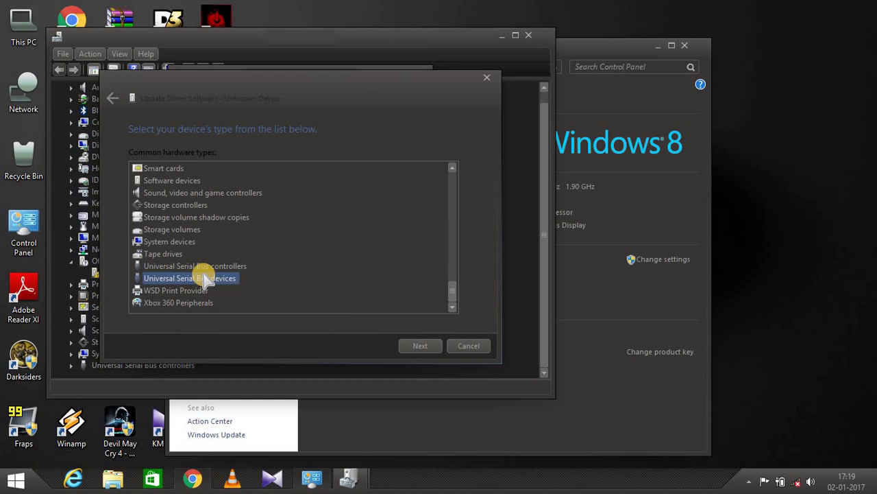
Install the MTP USB Device model driver so the phone appears as Aqua Ace II.
left_click(418, 346)
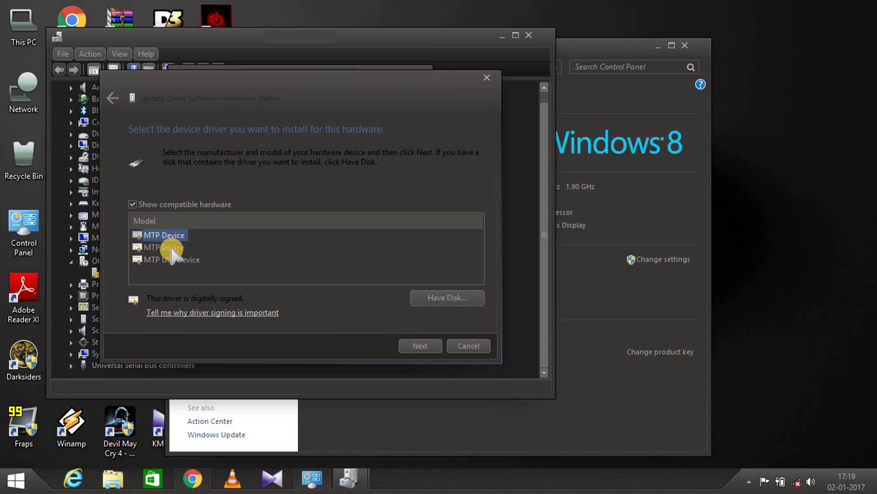
left_click(184, 261)
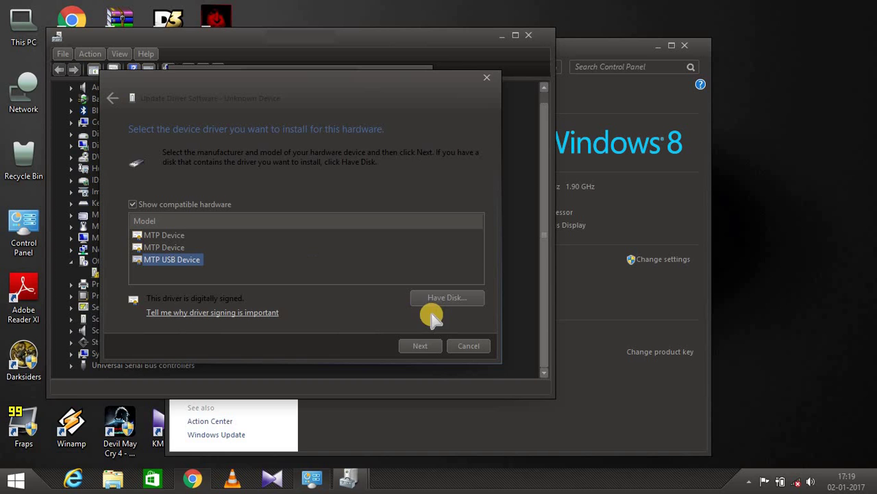
left_click(420, 345)
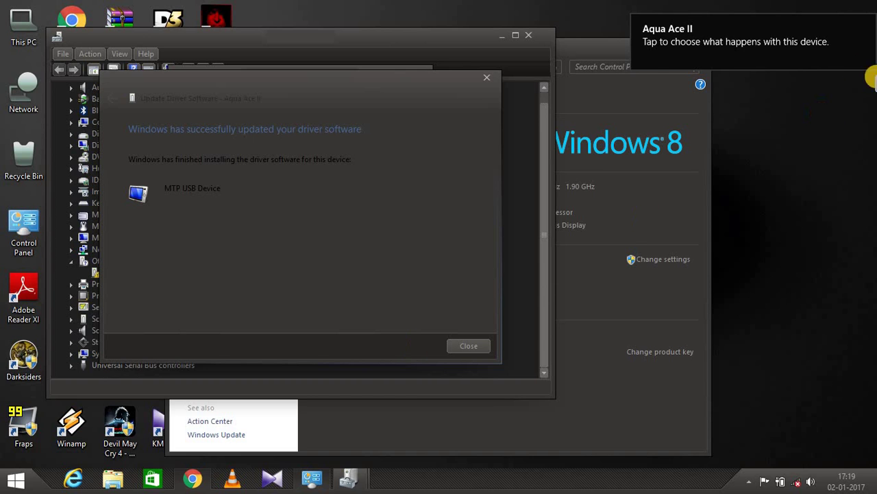
Open the Aqua Ace II from its notification to view Phone storage and SD card.
mouse_move(751, 41)
left_click(752, 42)
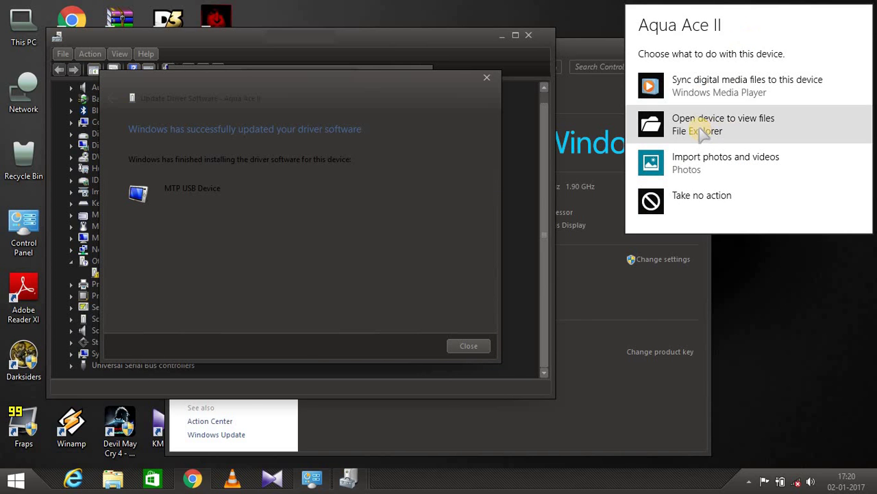
left_click(701, 130)
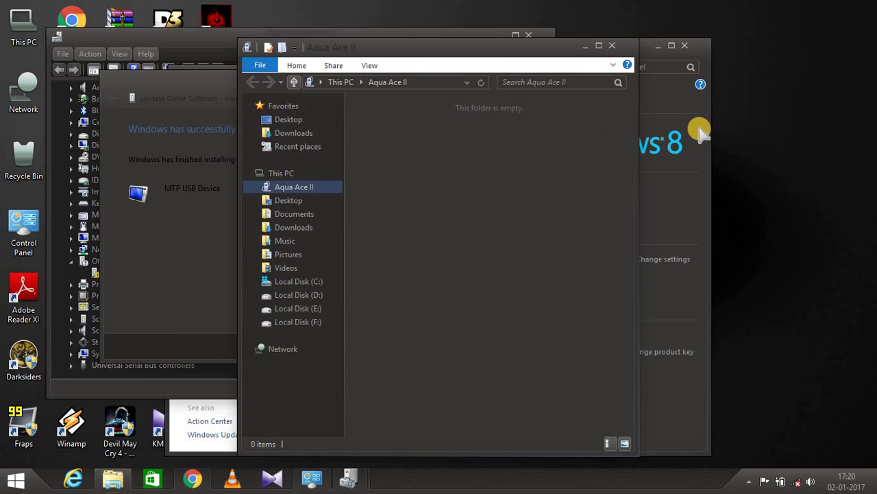
double_click(470, 41)
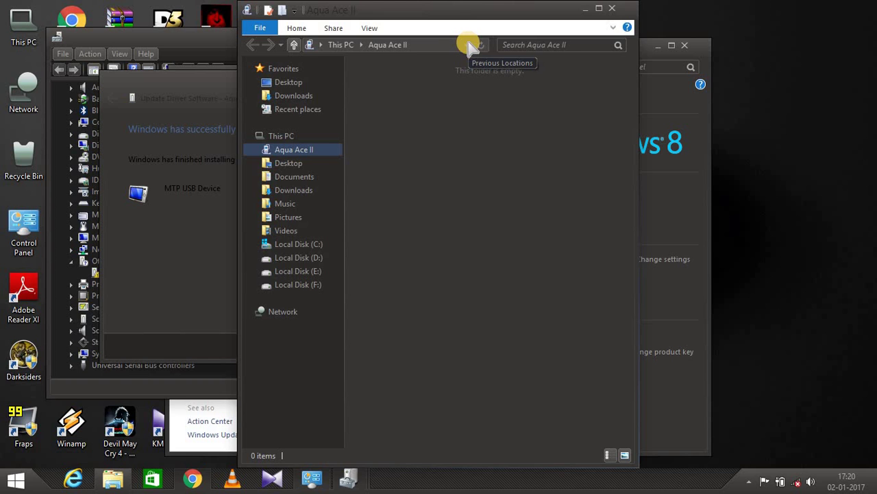
double_click(447, 9)
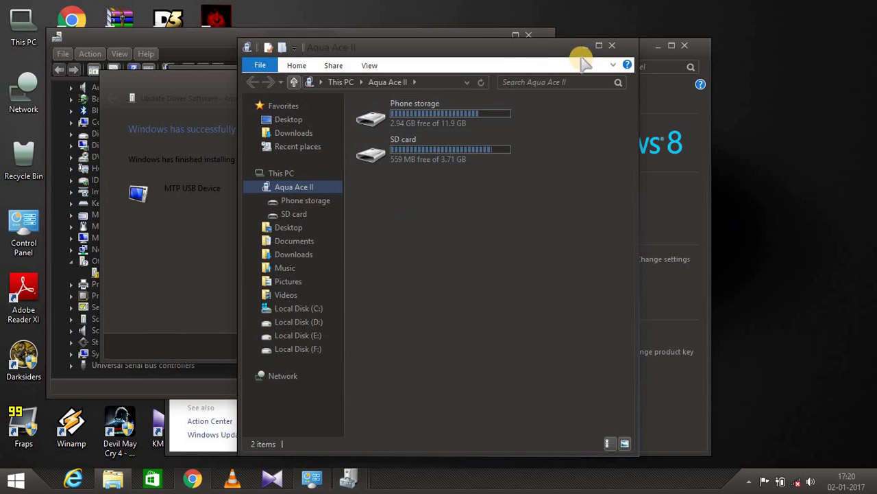
Close the phone window, driver update confirmation, Aqua Ace II properties and Device Manager.
left_click(612, 46)
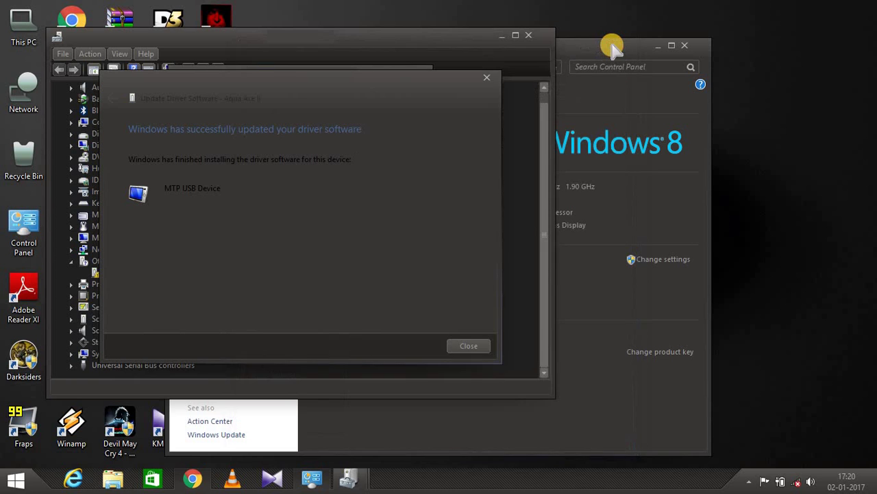
left_click(488, 80)
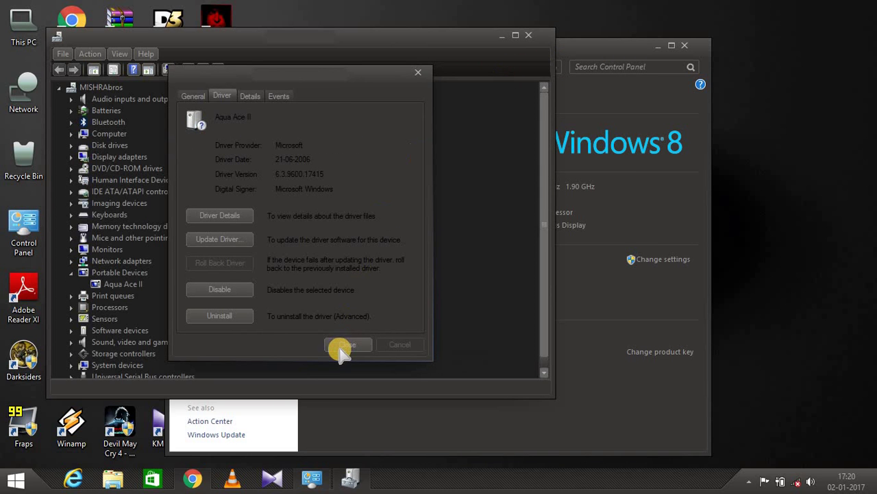
left_click(343, 349)
left_click(528, 35)
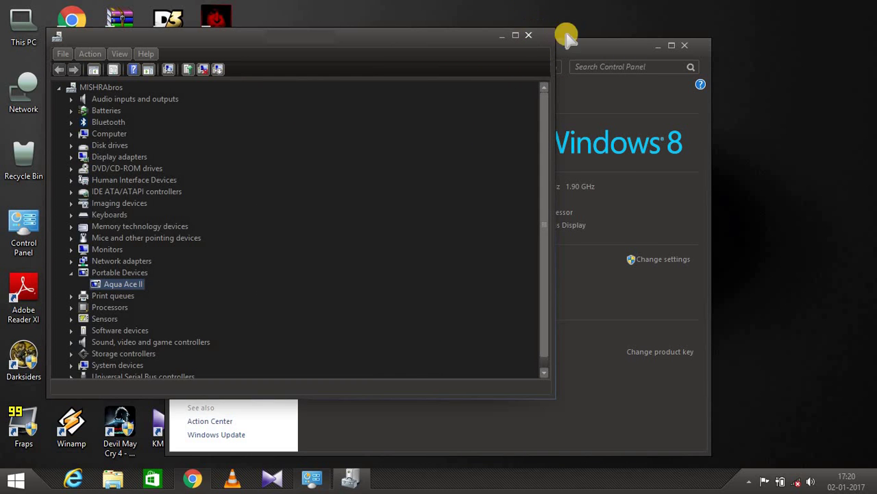
Close the System window and reopen This PC maximized, now listing Aqua Ace II.
left_click(684, 45)
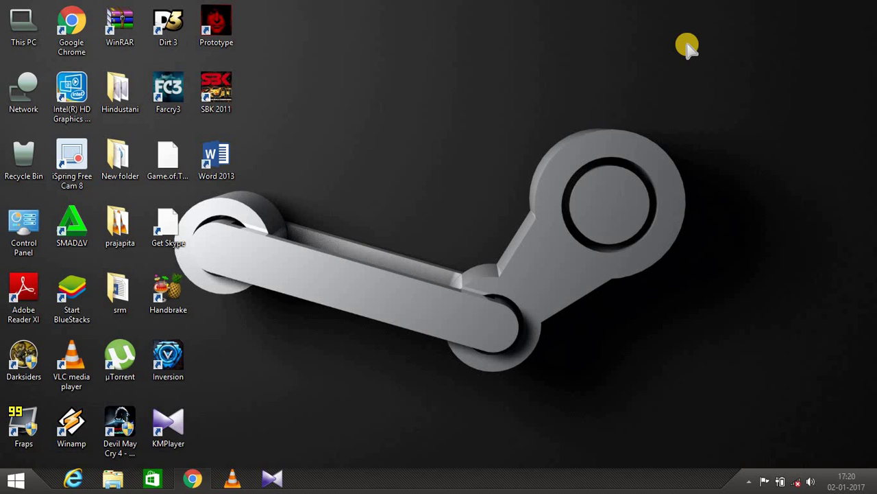
double_click(8, 31)
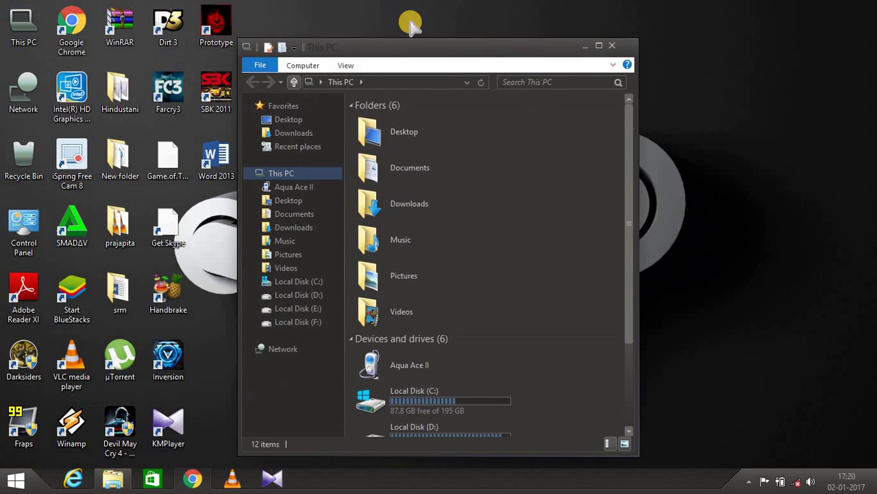
double_click(410, 55)
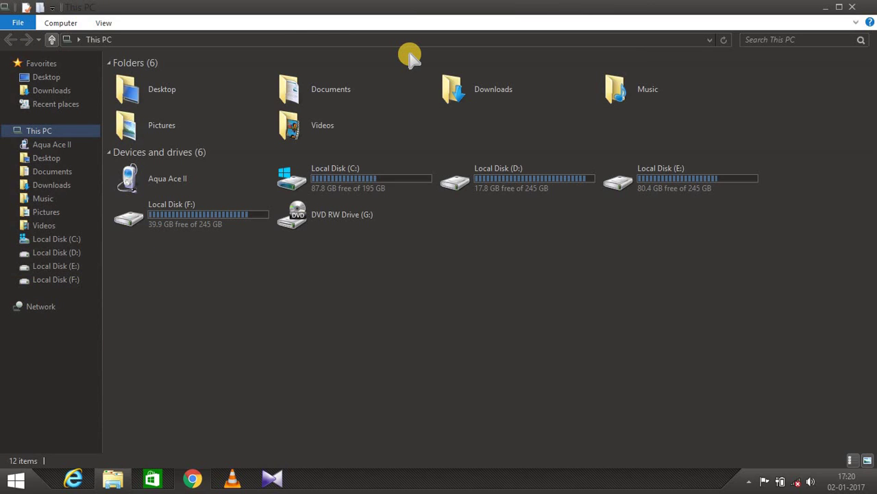